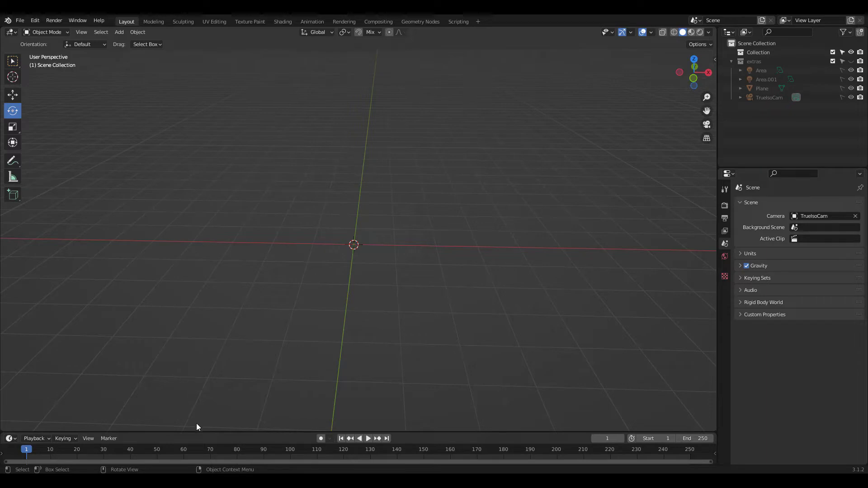
Switch to the web browser, look over the Sketchup_Importer releases page on GitHub, and return to Blender
key(alt+Tab)
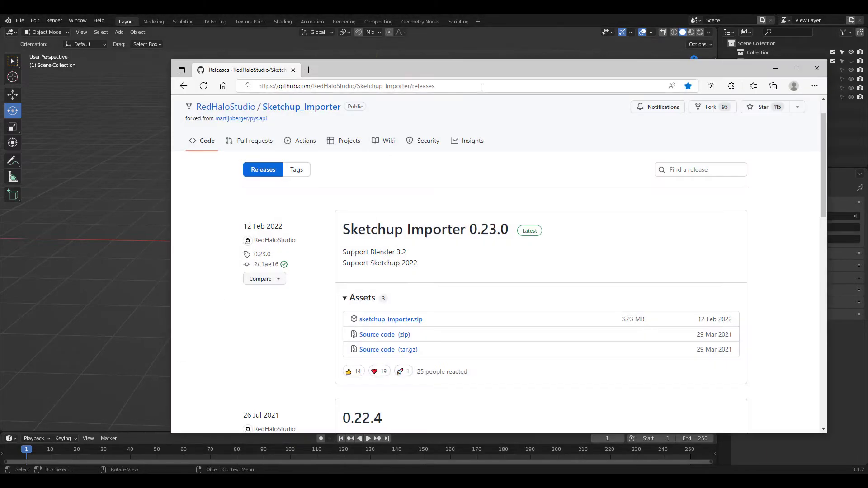
mouse_move(488, 71)
mouse_down()
mouse_move(438, 54)
mouse_move(406, 61)
mouse_up()
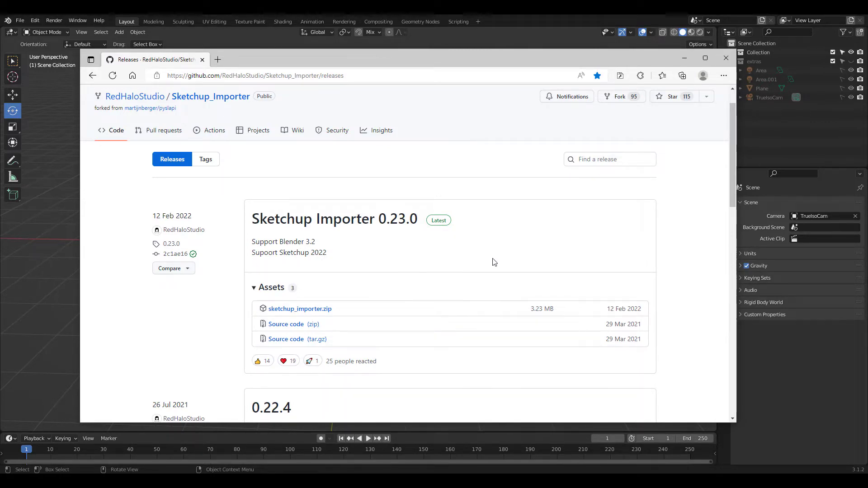
click(686, 62)
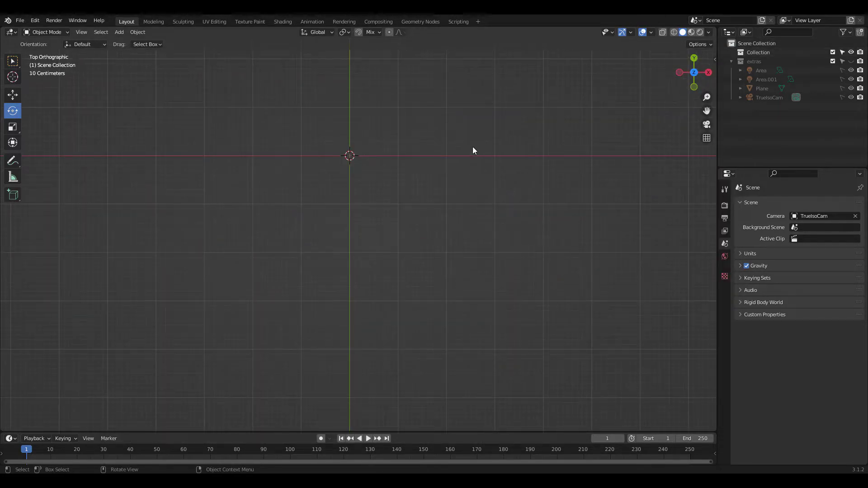
Import the SketchUp scene livingroom.skp with the default import options
middle_drag(472, 150, 448, 190)
click(19, 20)
mouse_move(53, 143)
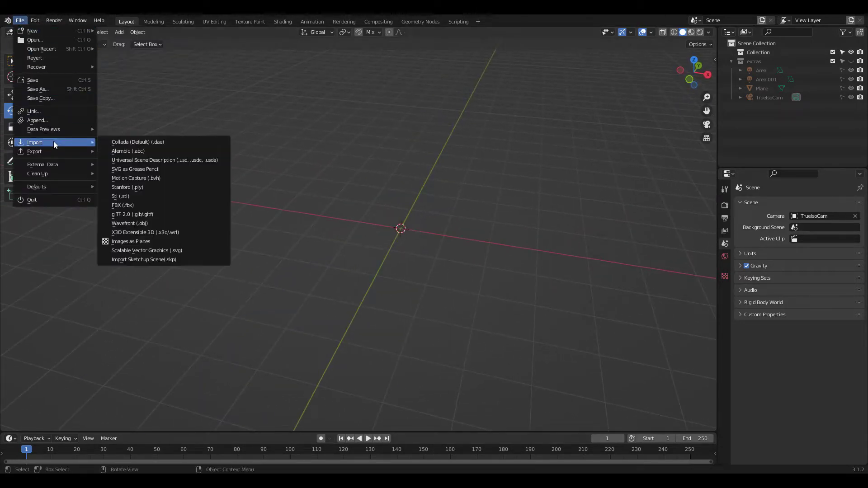
click(146, 261)
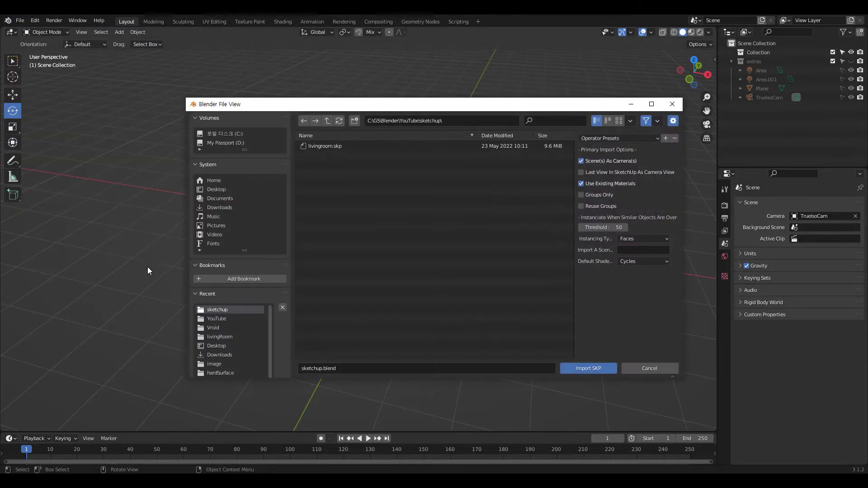
click(322, 147)
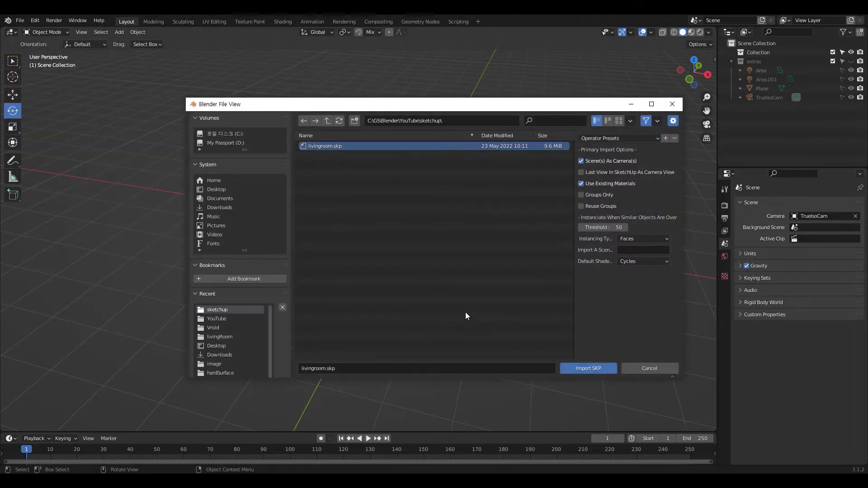
click(574, 369)
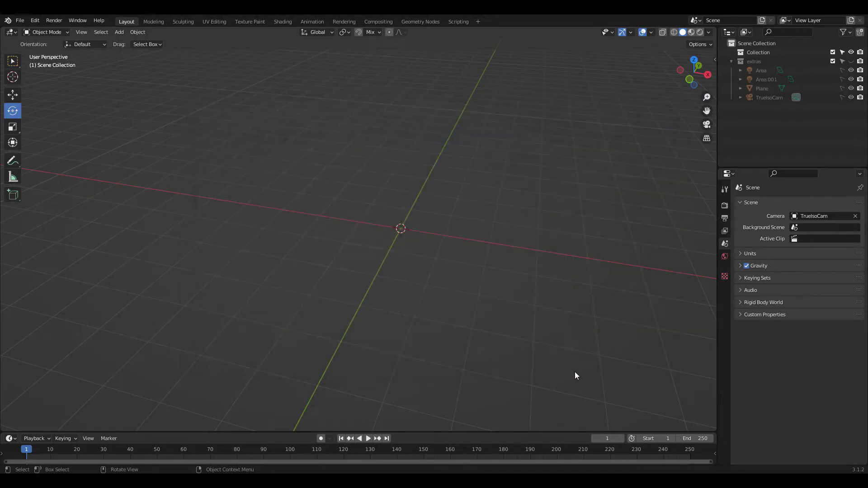
Display the imported living room in Material Preview shading
scroll(498, 169, up, 8)
ctrl+middle_drag(446, 173, 519, 180)
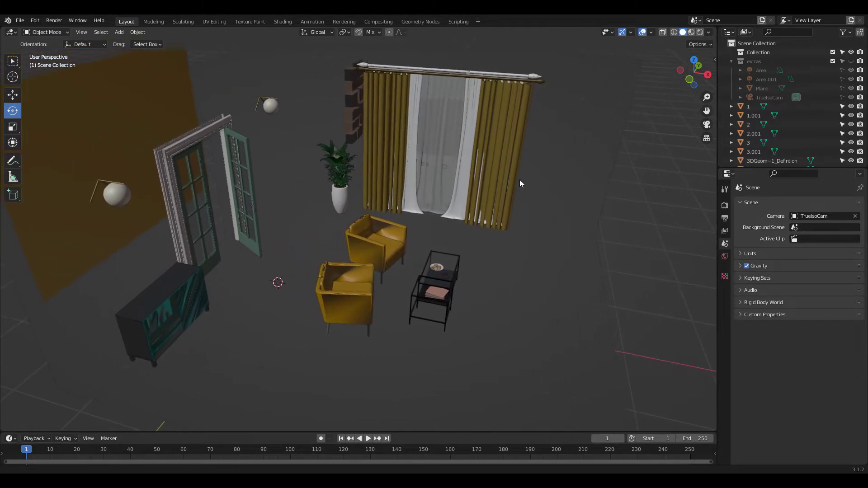
click(691, 33)
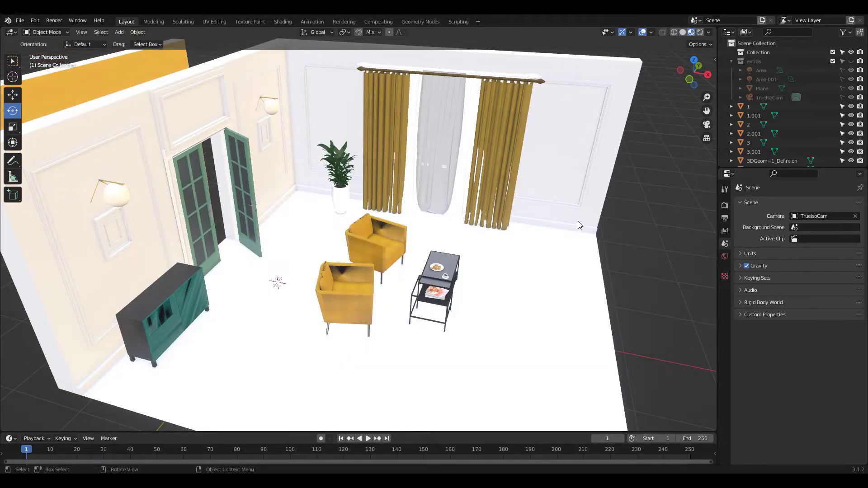
Examine the imported room's materials and geometry up close on the armchairs, curtains, cabinet and coffee table
middle_drag(577, 220, 381, 161)
scroll(381, 161, up, 5)
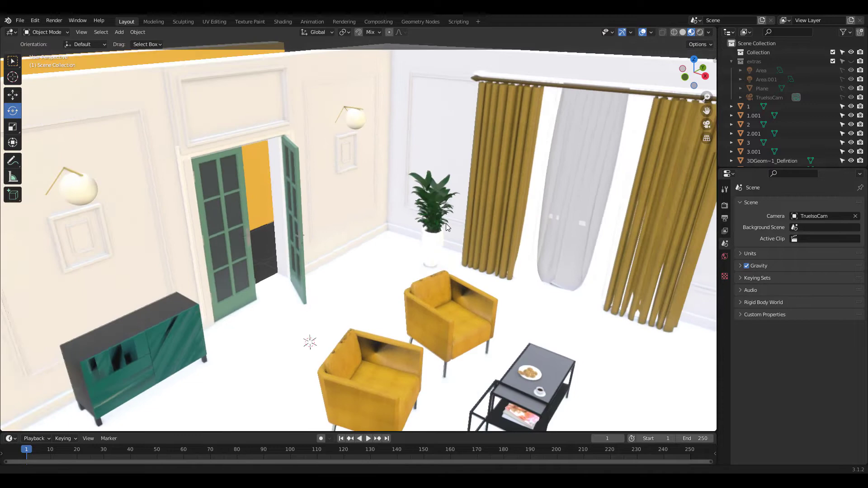
shift+middle_drag(447, 227, 455, 164)
scroll(456, 164, up, 6)
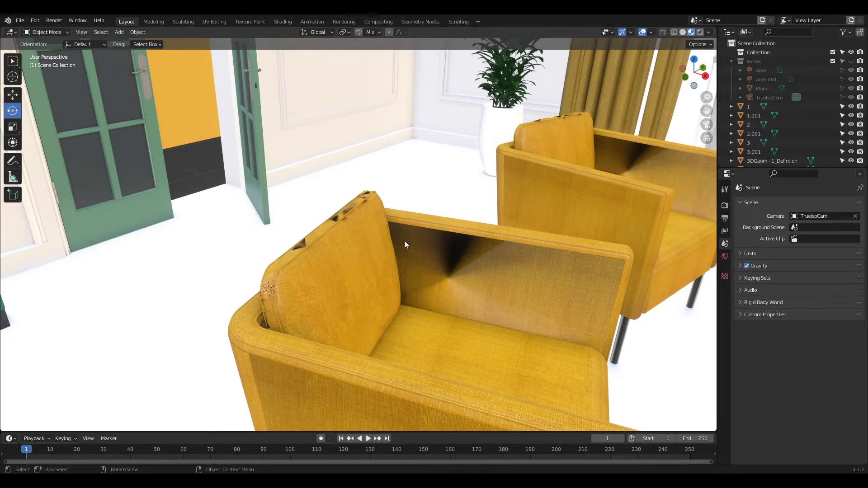
middle_drag(499, 257, 268, 268)
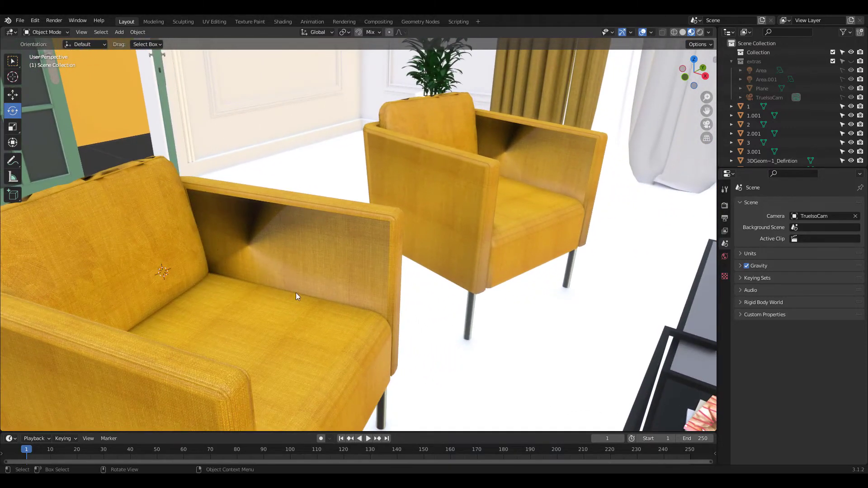
ctrl+middle_drag(351, 212, 339, 302)
middle_drag(474, 263, 653, 199)
middle_drag(265, 188, 378, 222)
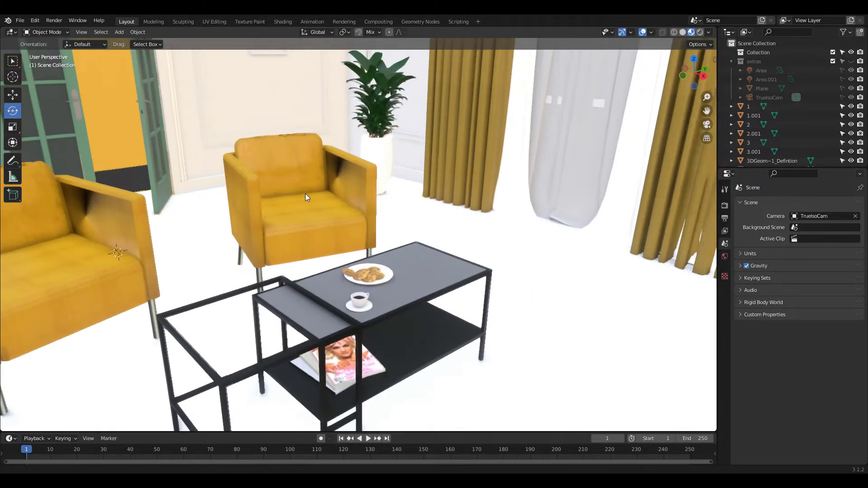
mouse_move(306, 194)
ctrl+middle_down()
mouse_move(369, 282)
mouse_move(413, 207)
mouse_move(411, 252)
ctrl+middle_up()
Inspect the UV layout and cookie2.jpg texture of a cookie on the coffee table plate, and return to the Layout workspace
click(415, 263)
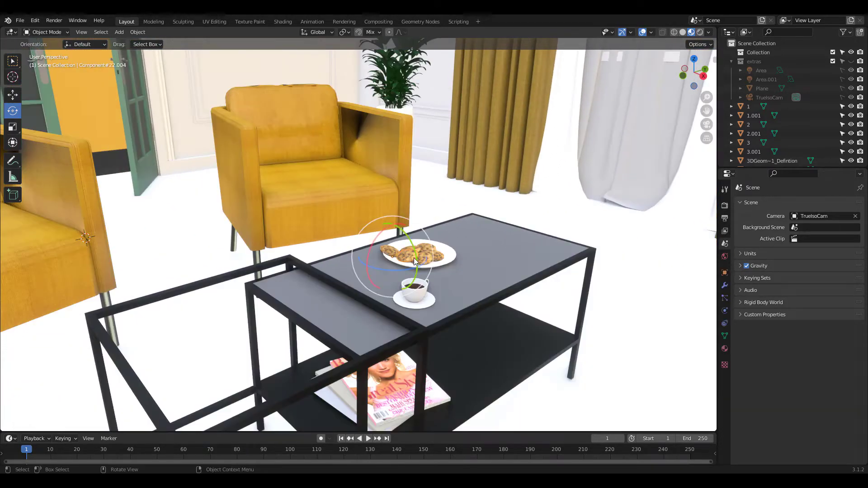
click(214, 22)
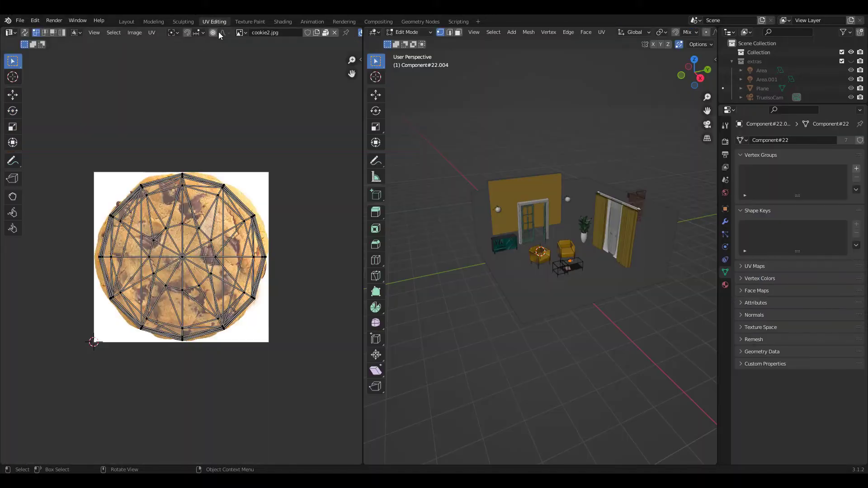
scroll(298, 284, up, 2)
click(435, 307)
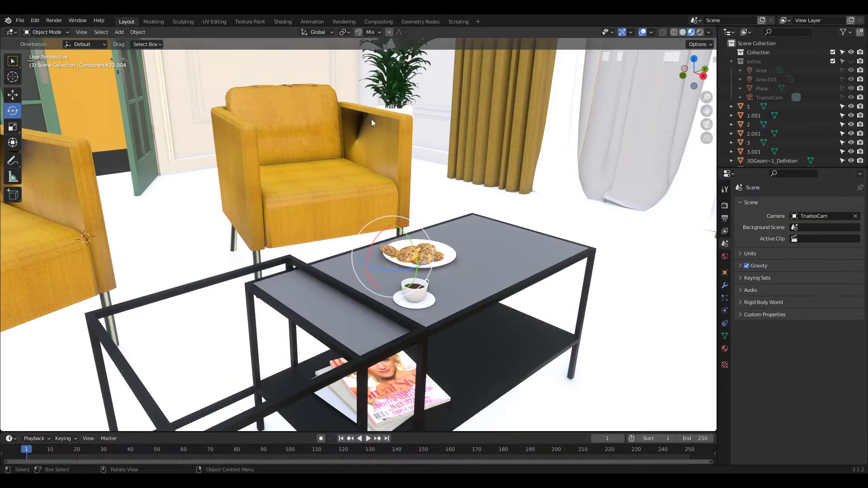
ctrl+middle_drag(262, 396, 388, 294)
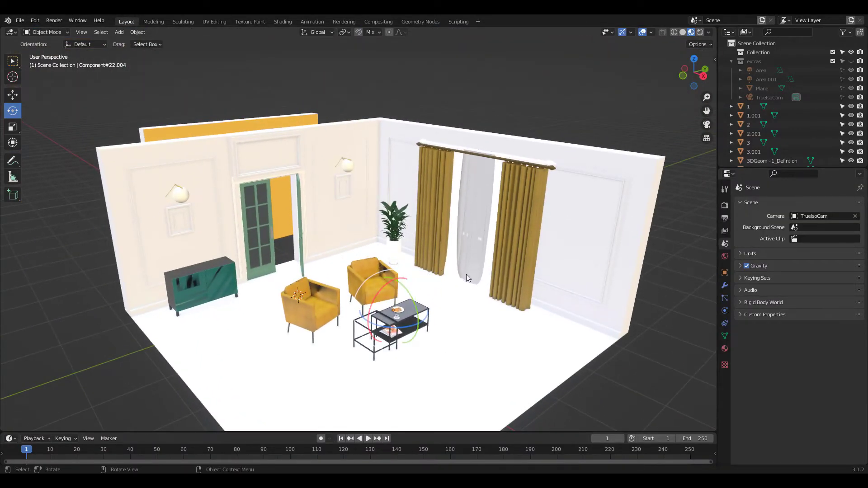
Turn on the Face Orientation overlay and examine the room and furniture for flipped faces
key(alt+shift+f)
middle_drag(469, 244, 404, 205)
scroll(424, 175, up, 5)
shift+middle_drag(424, 174, 407, 136)
scroll(550, 262, up, 6)
scroll(427, 181, down, 10)
scroll(366, 307, down, 3)
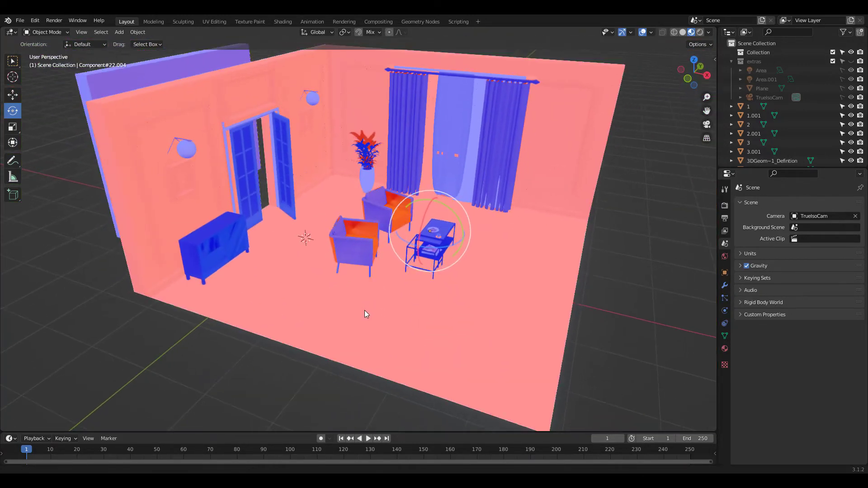
Recalculate the normals of the whole wall-and-floor mesh with Inside off, and hide the Face Orientation overlay
middle_drag(366, 307, 385, 306)
click(334, 223)
mouse_move(307, 274)
middle_down()
mouse_move(325, 255)
mouse_move(310, 276)
mouse_move(313, 294)
middle_up()
key(Tab)
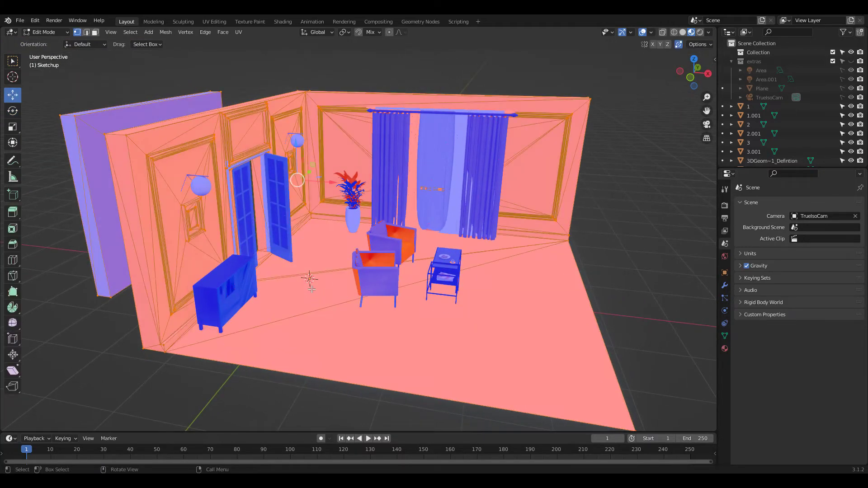
ctrl+middle_drag(311, 258, 459, 187)
key(shift+n)
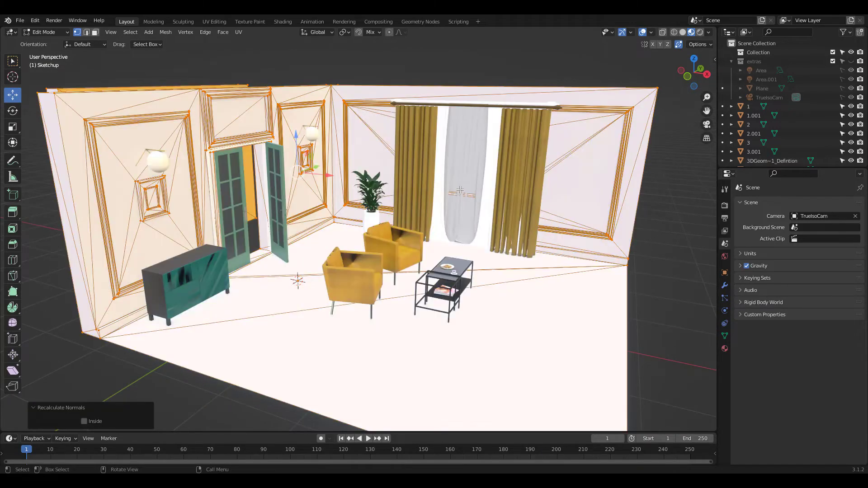
key(Tab)
Select the seat cushion of the armchair nearest the green cabinet
scroll(425, 224, up, 2)
scroll(421, 223, up, 2)
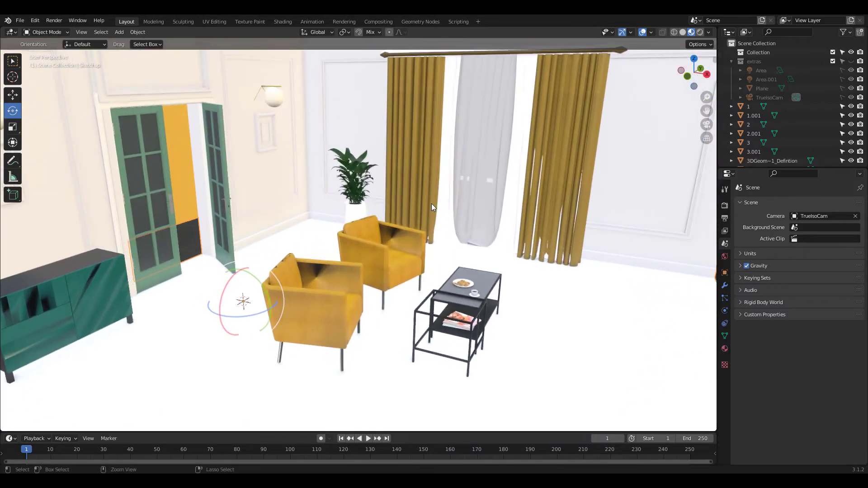
click(327, 331)
click(288, 275)
mouse_move(311, 296)
middle_down()
mouse_move(332, 273)
mouse_move(287, 256)
mouse_move(304, 284)
mouse_move(318, 285)
mouse_move(303, 310)
middle_up()
scroll(310, 286, up, 5)
click(290, 328)
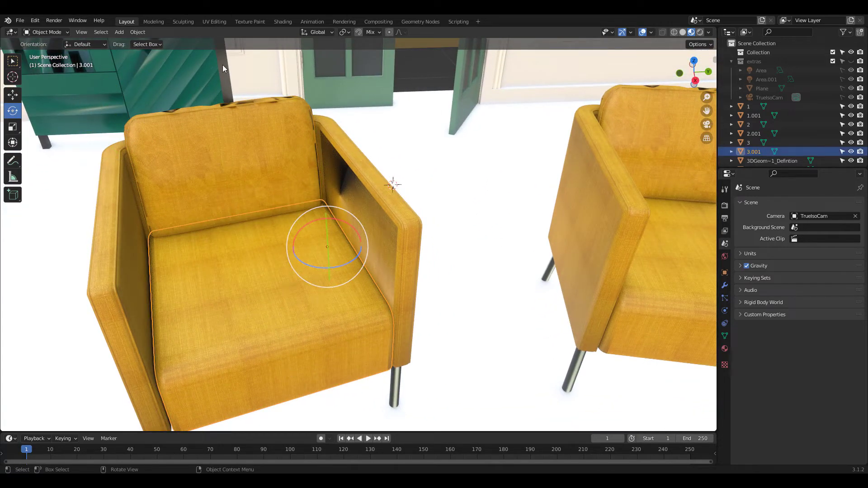
Open the seat cushion for UV editing and unpack its ekerö.jpg texture, using the file from the current directory
click(211, 22)
scroll(234, 262, down, 3)
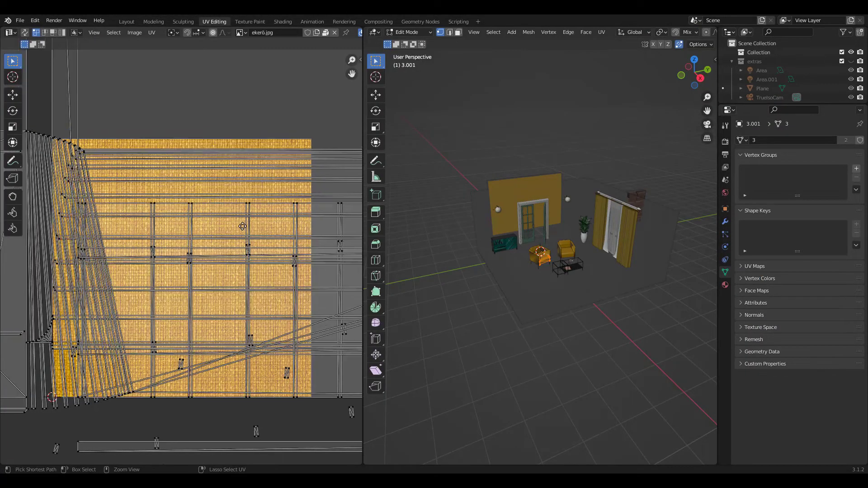
ctrl+middle_drag(233, 262, 234, 271)
click(438, 178)
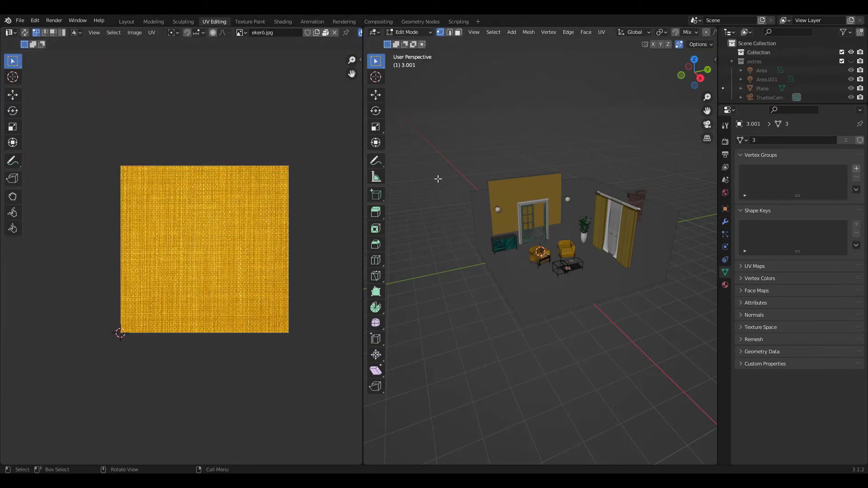
scroll(248, 236, up, 1)
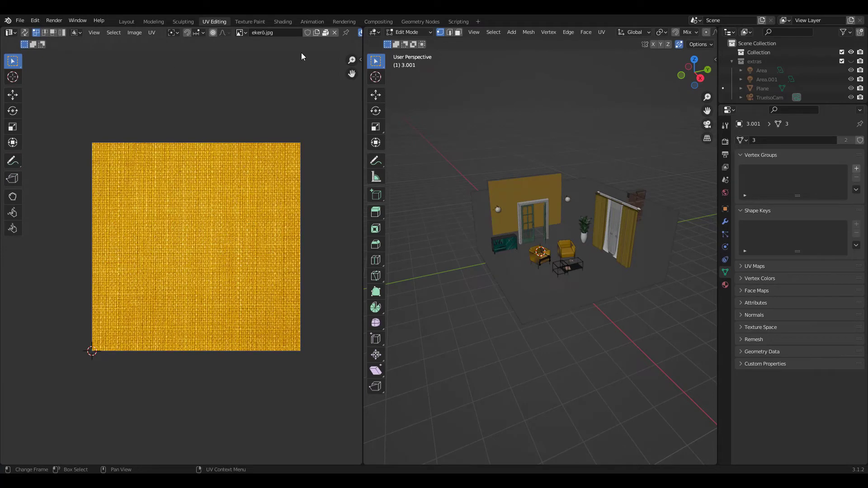
click(325, 33)
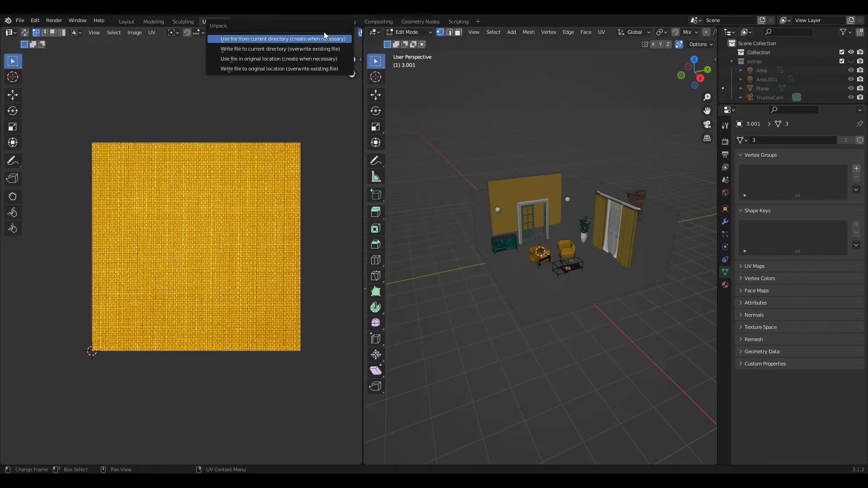
click(291, 40)
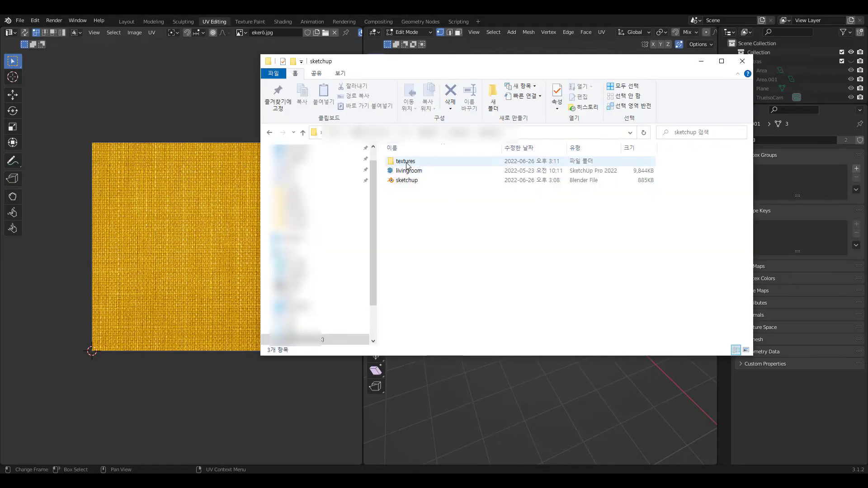
Check the pixel dimensions of the unpacked ekerö image in the textures folder through its file properties, and close File Explorer
double_click(406, 162)
right_click(416, 176)
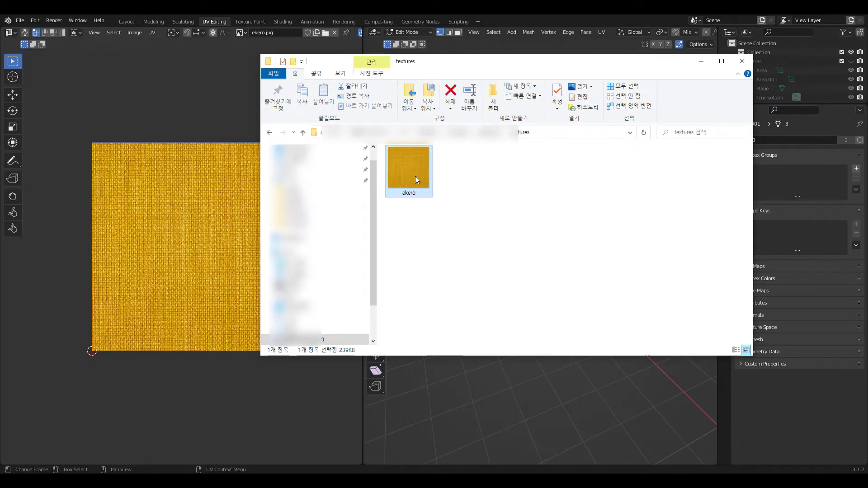
click(321, 466)
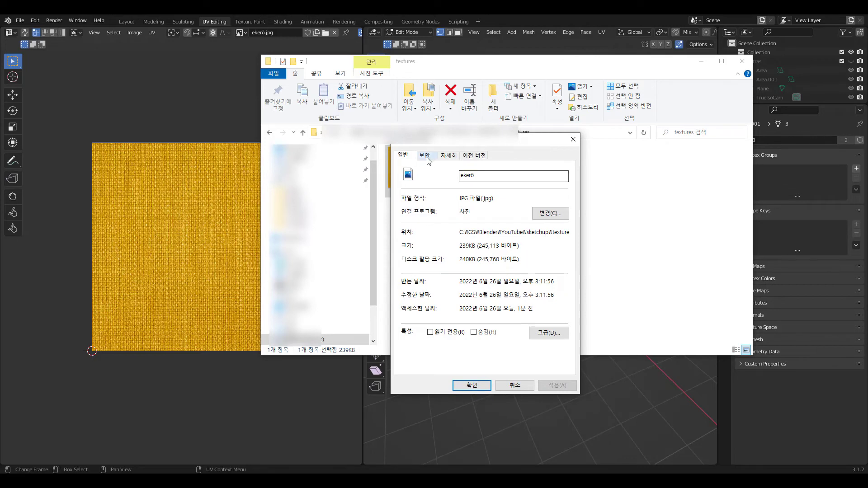
click(449, 157)
drag(565, 204, 562, 230)
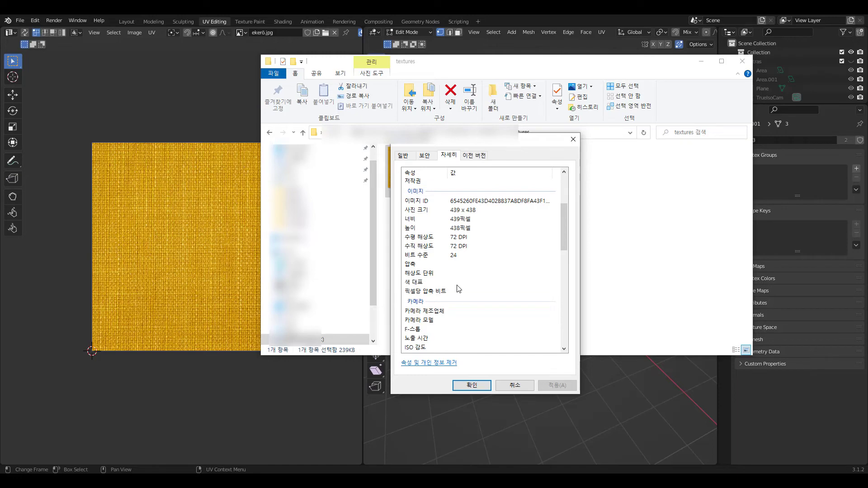
click(469, 387)
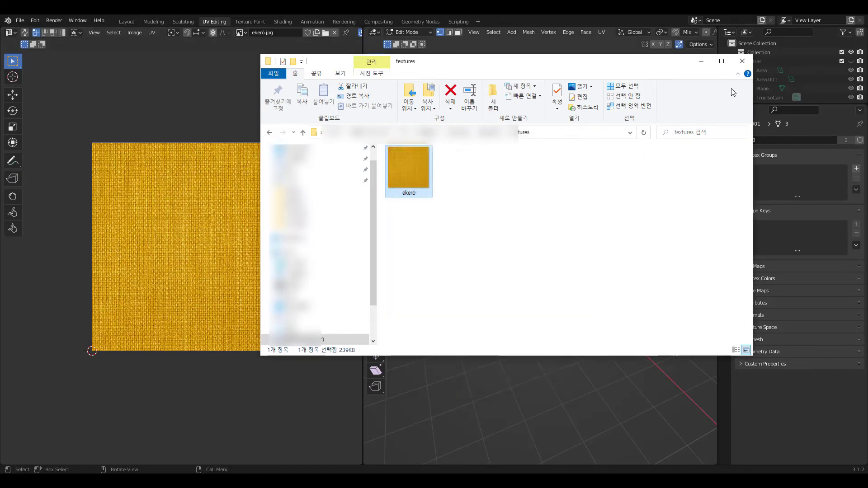
click(742, 62)
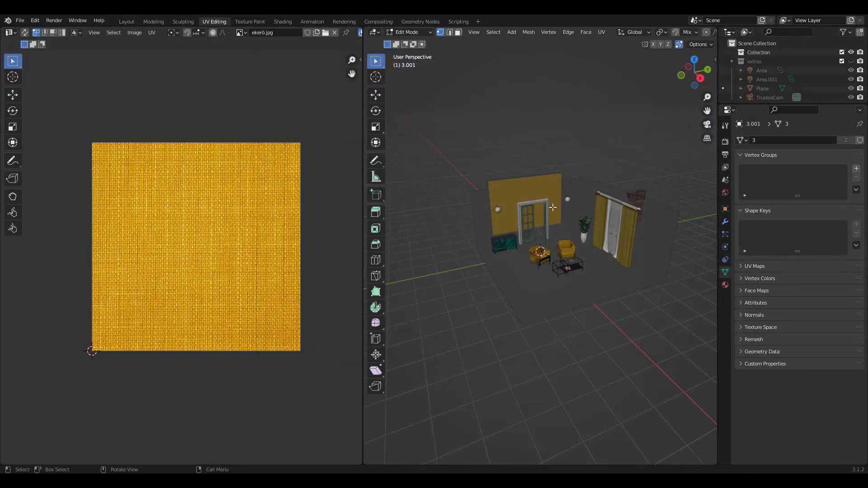
Set the 3D viewport beside the UV editor to Material Preview to inspect the armchair's seat cushion
ctrl+middle_drag(551, 225, 573, 179)
scroll(567, 178, up, 4)
scroll(574, 181, down, 6)
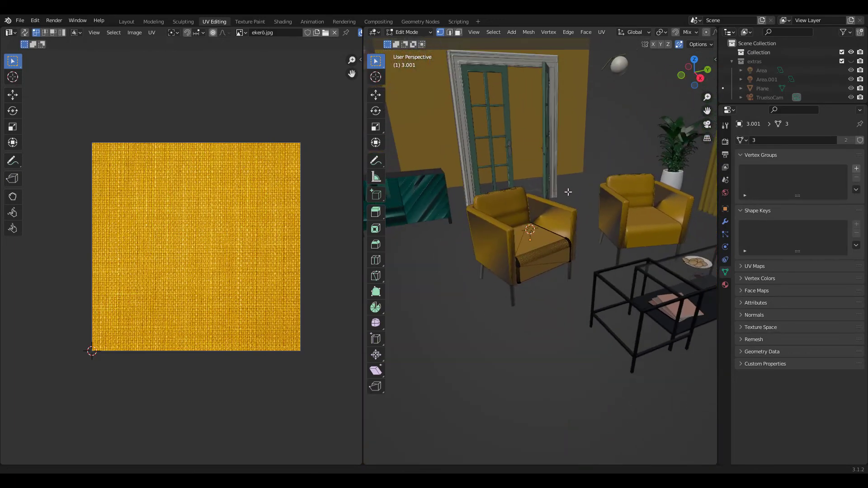
scroll(571, 190, up, 2)
scroll(673, 30, down, 7)
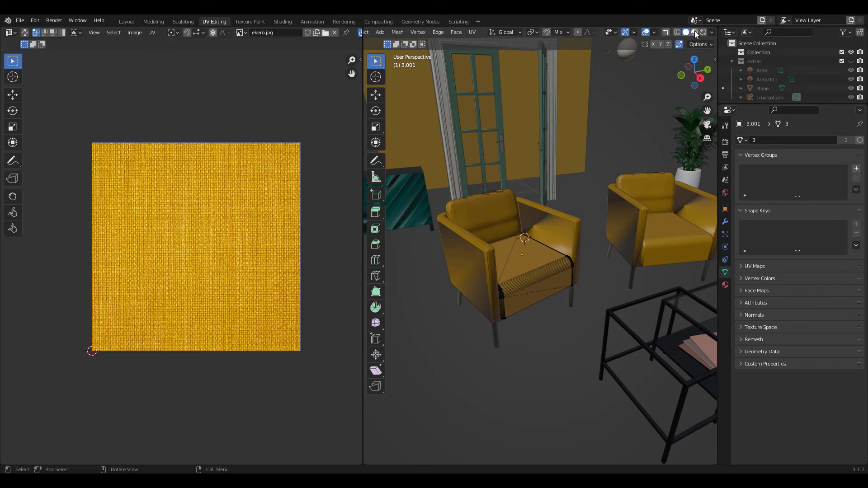
click(695, 32)
ctrl+middle_drag(521, 238, 542, 198)
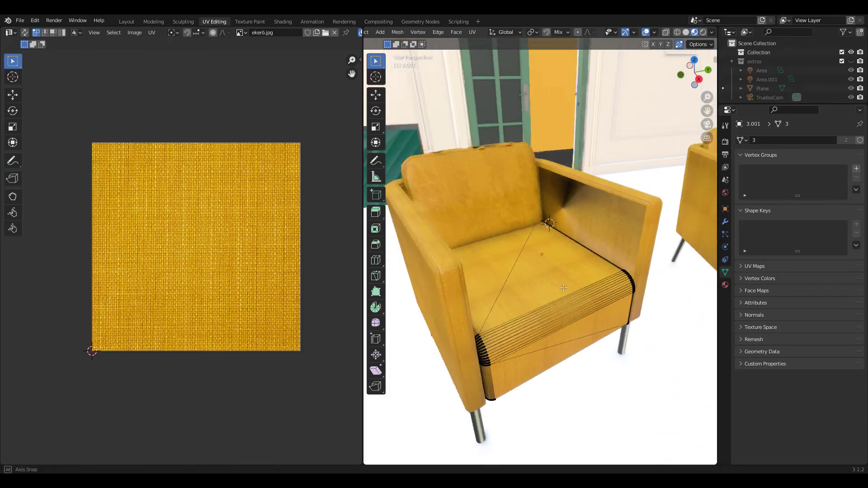
middle_drag(562, 289, 547, 282)
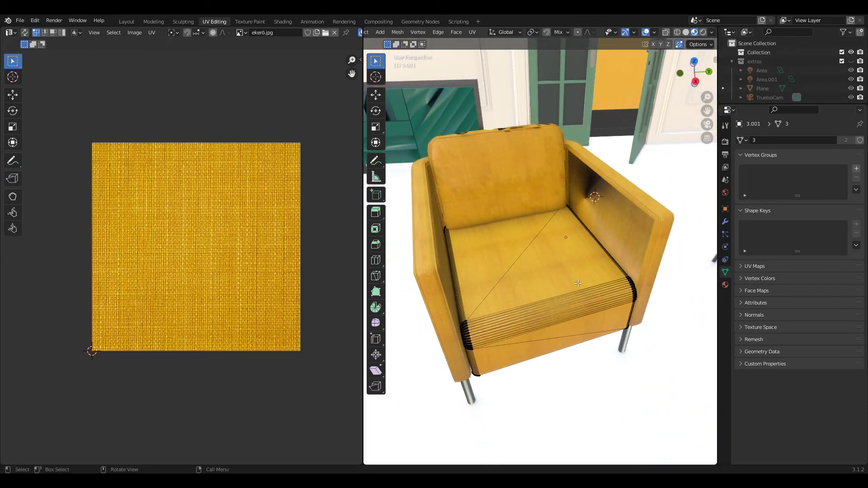